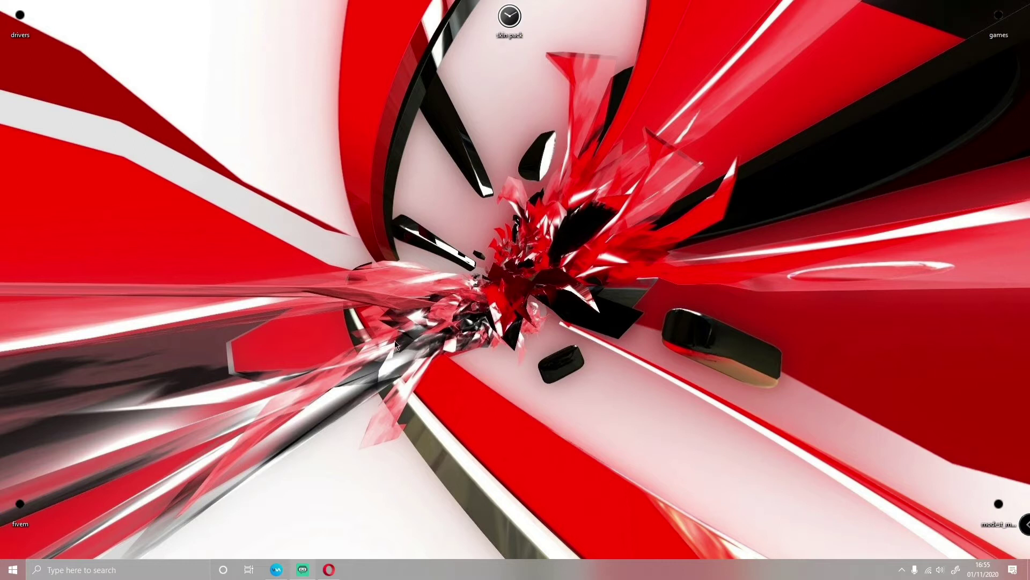
# Step: Switch to Opera's Crime Scene Unit [WIP] page and scroll through its description and file info
pyautogui.click(329, 570)
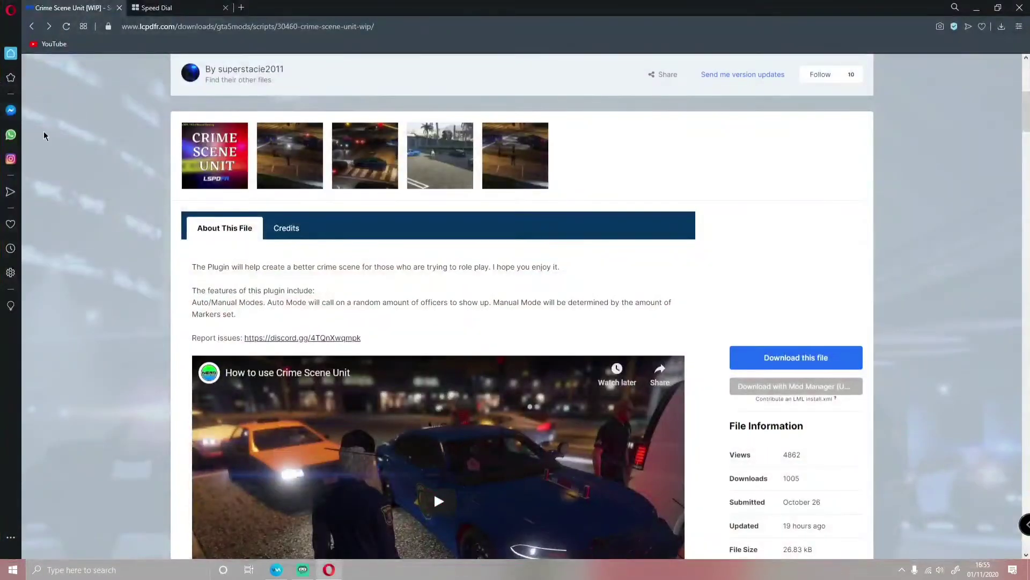
pyautogui.scroll(3, 175, 283)
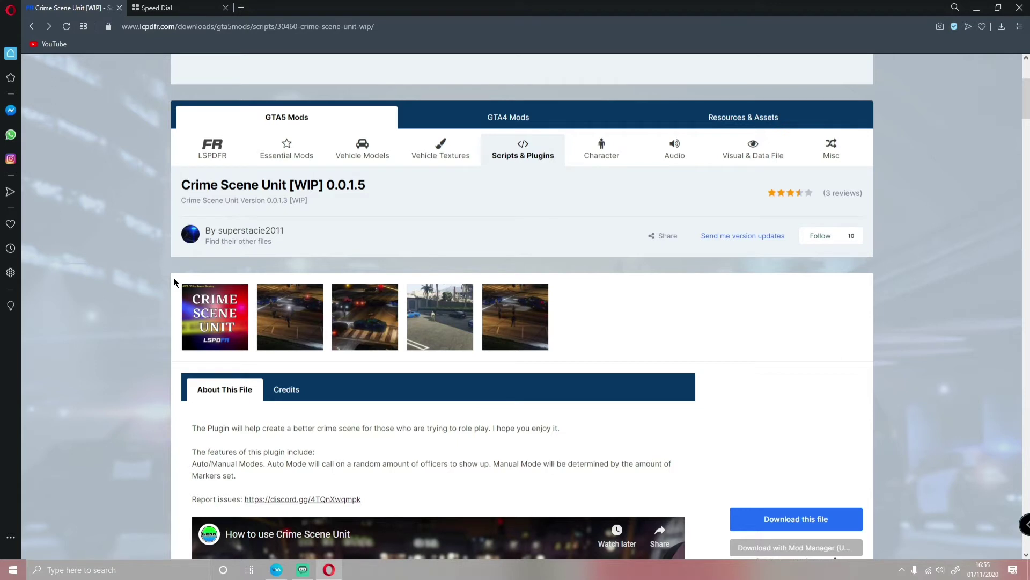
pyautogui.scroll(-5, 175, 282)
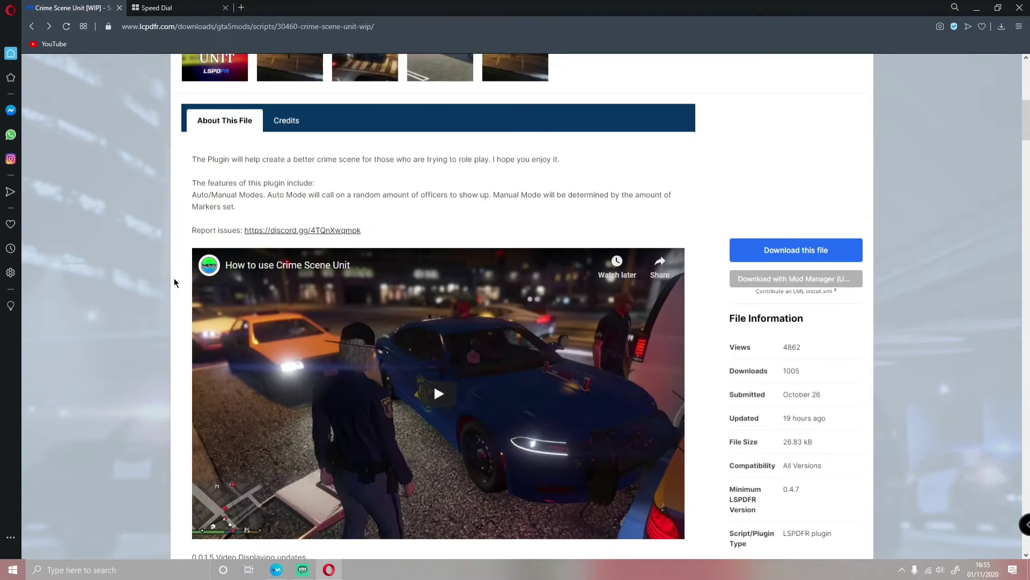
pyautogui.scroll(2, 174, 283)
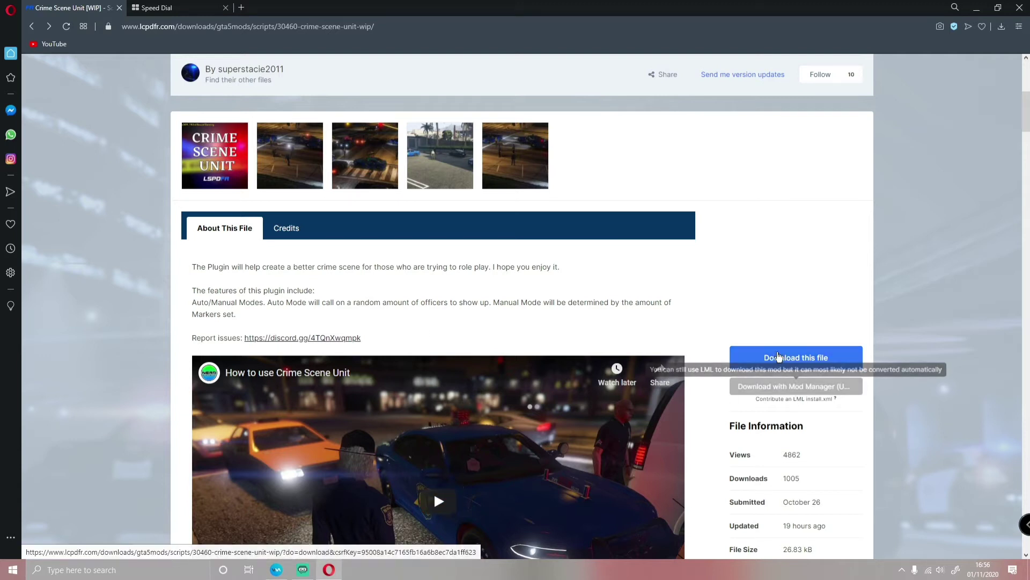
# Step: Agree to the terms and download Crime Scene Unit Version 0.0.1.5 (Latest Version).7z
pyautogui.click(779, 357)
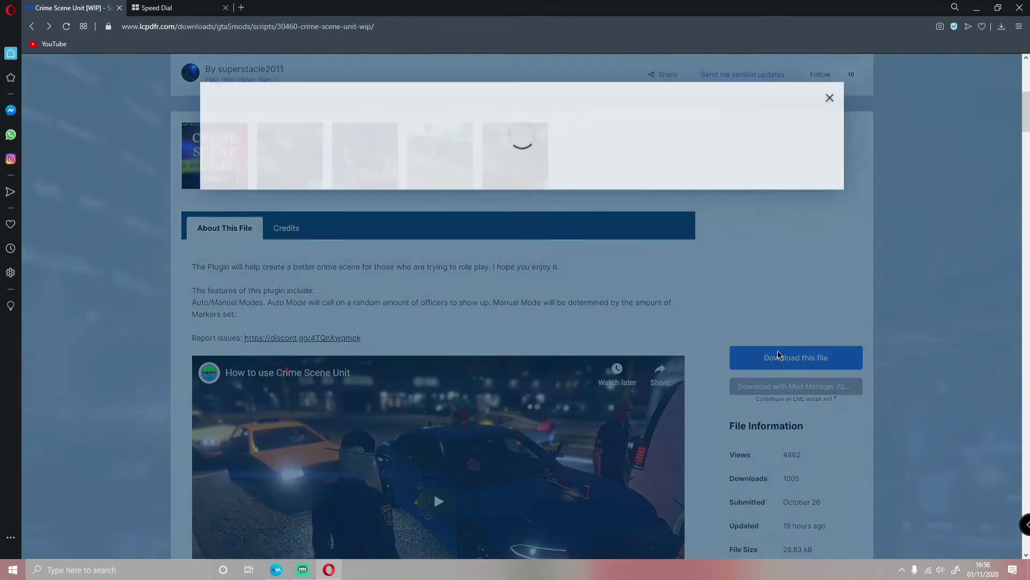
pyautogui.click(764, 240)
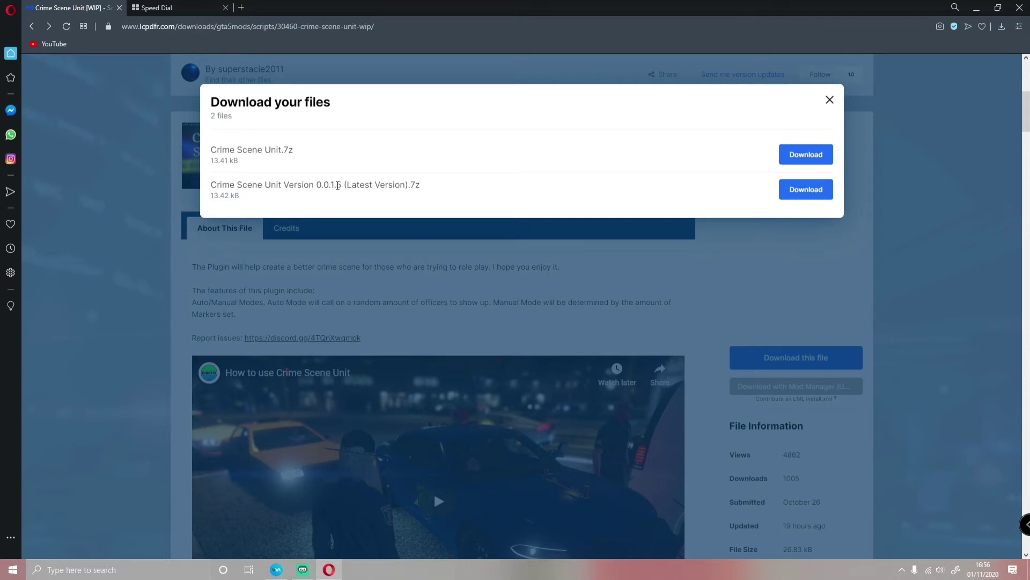
pyautogui.click(806, 192)
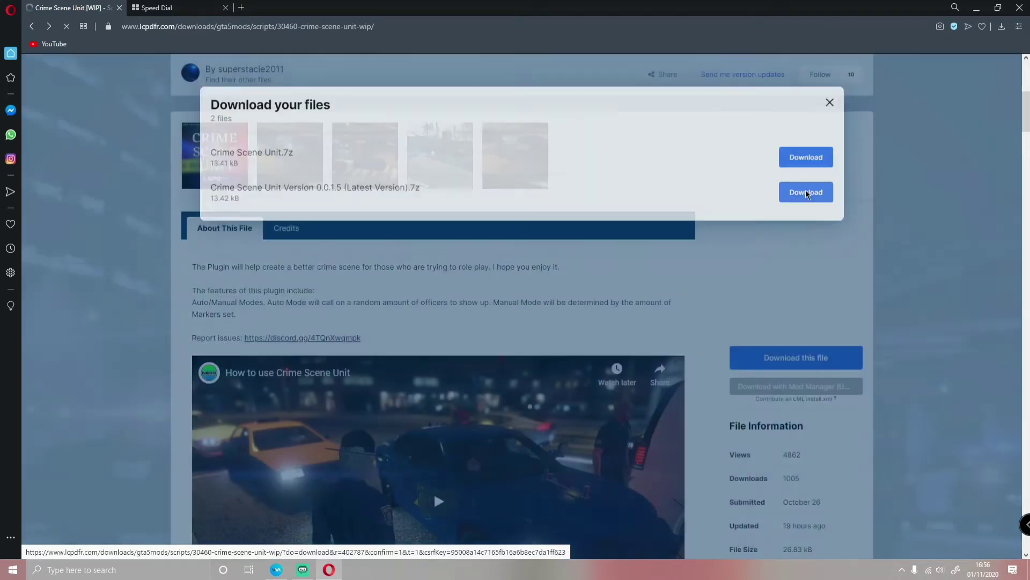
pyautogui.scroll(-2, 762, 322)
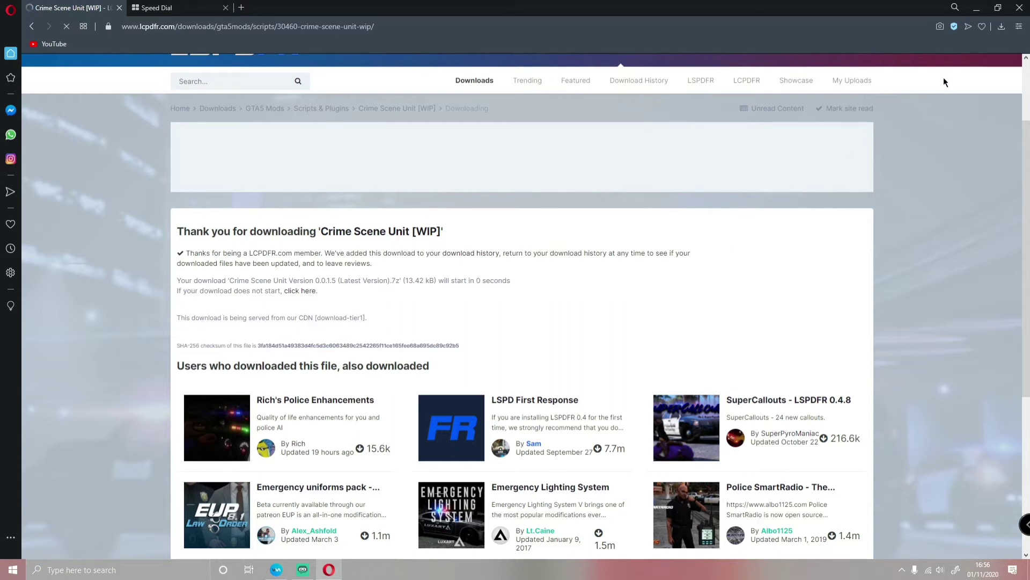
# Step: Open the downloaded .7z in WinRAR and browse into the inner Crime Scene Unit folder
pyautogui.click(921, 76)
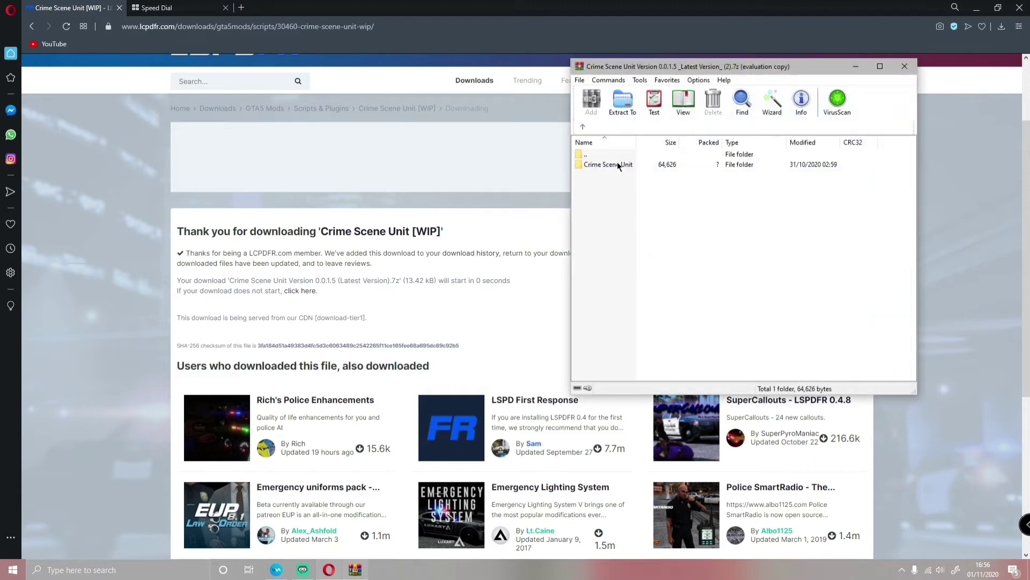
pyautogui.click(602, 252)
pyautogui.click(615, 165)
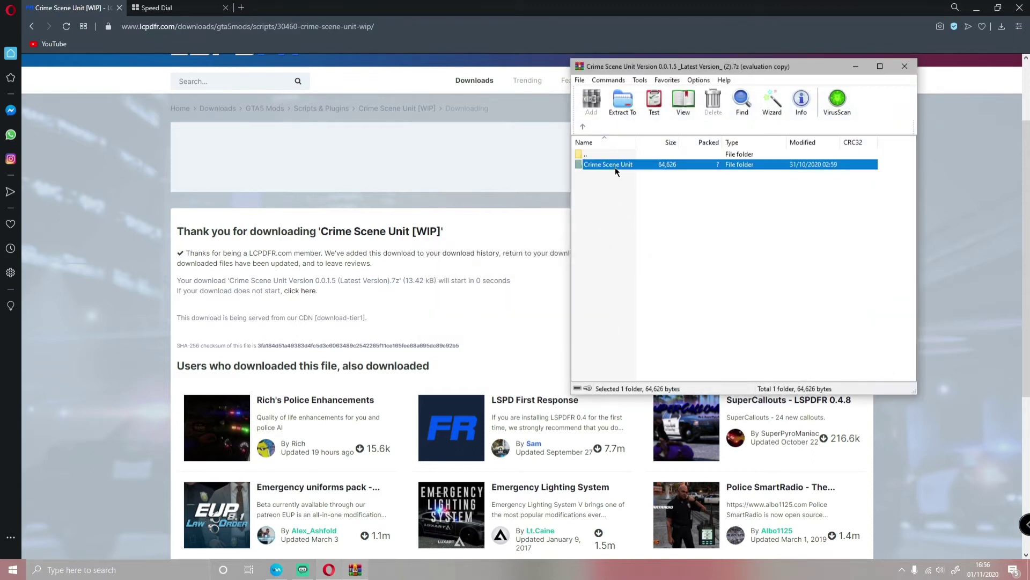
pyautogui.doubleClick(615, 166)
pyautogui.doubleClick(615, 165)
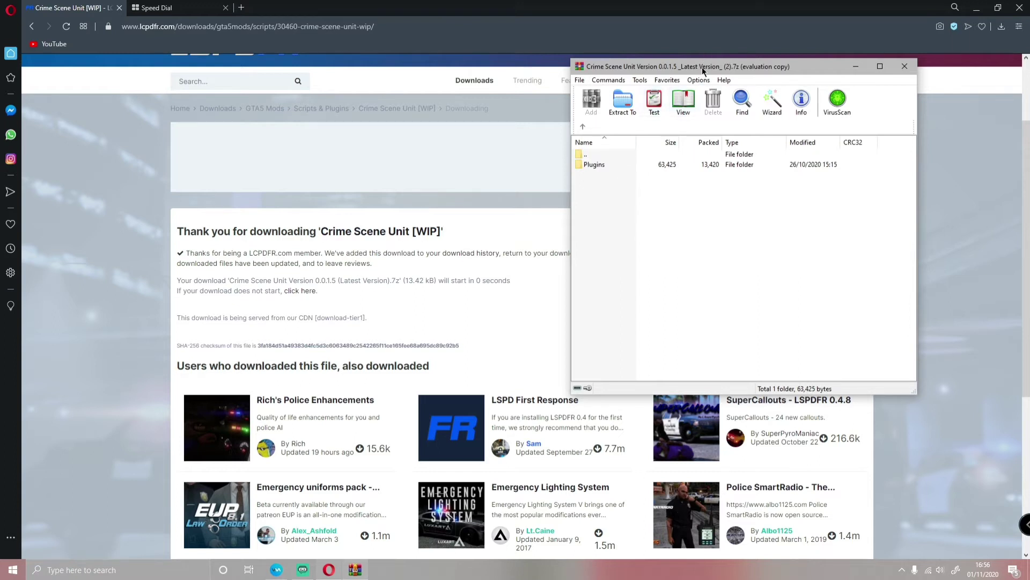
# Step: Move the WinRAR window aside and launch File Explorer from Windows search
pyautogui.moveTo(702, 66); pyautogui.dragTo(785, 63)
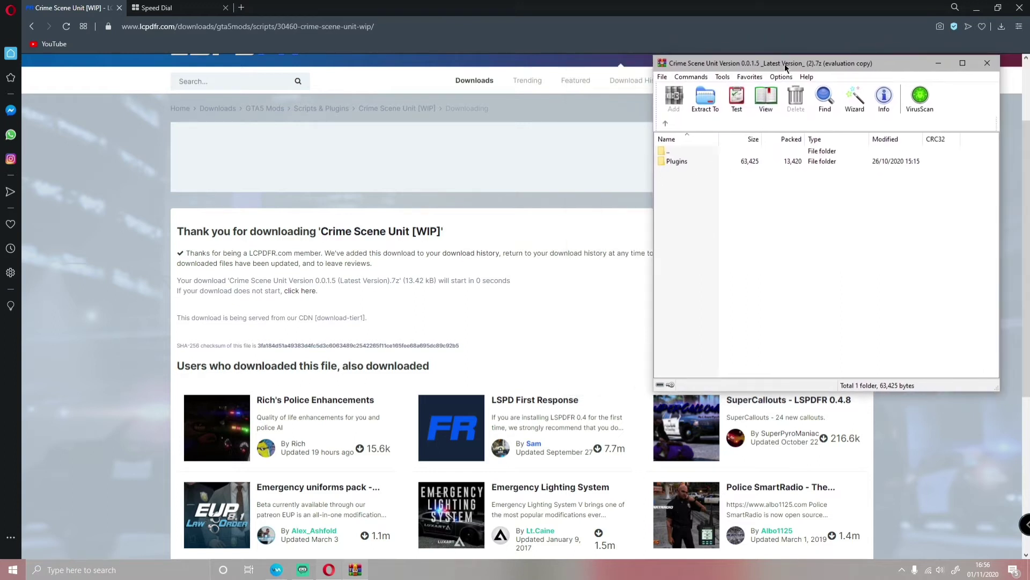
pyautogui.click(80, 569)
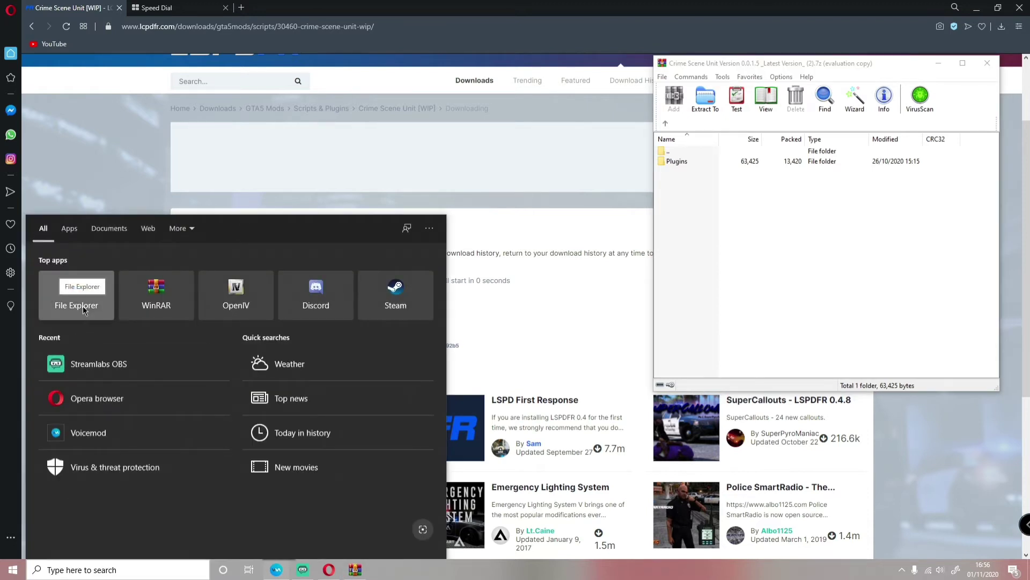
pyautogui.click(83, 306)
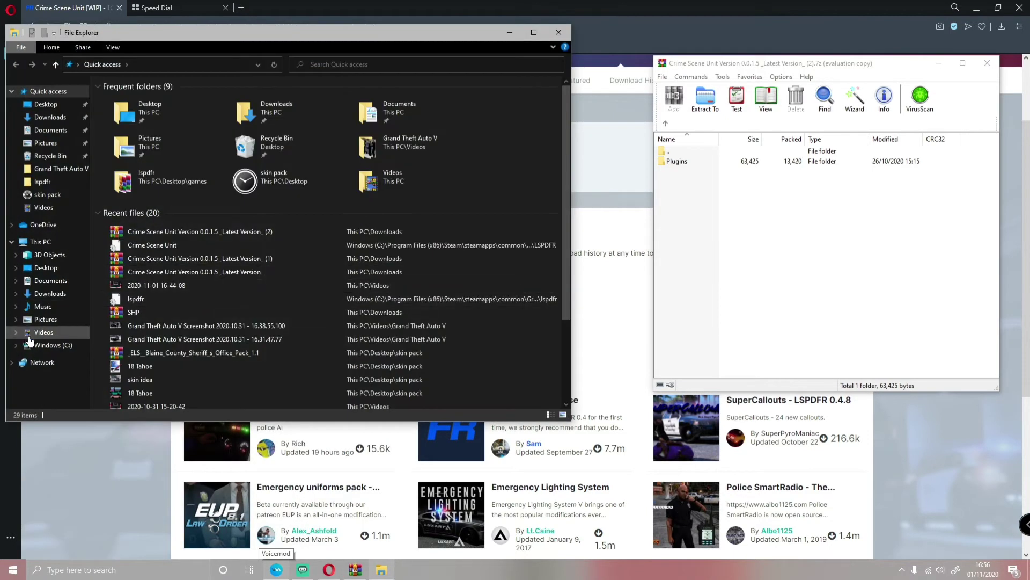
# Step: Browse to C:\Program Files (x86)\Steam\steamapps\common\Grand Theft Auto V beside the archive window
pyautogui.click(51, 345)
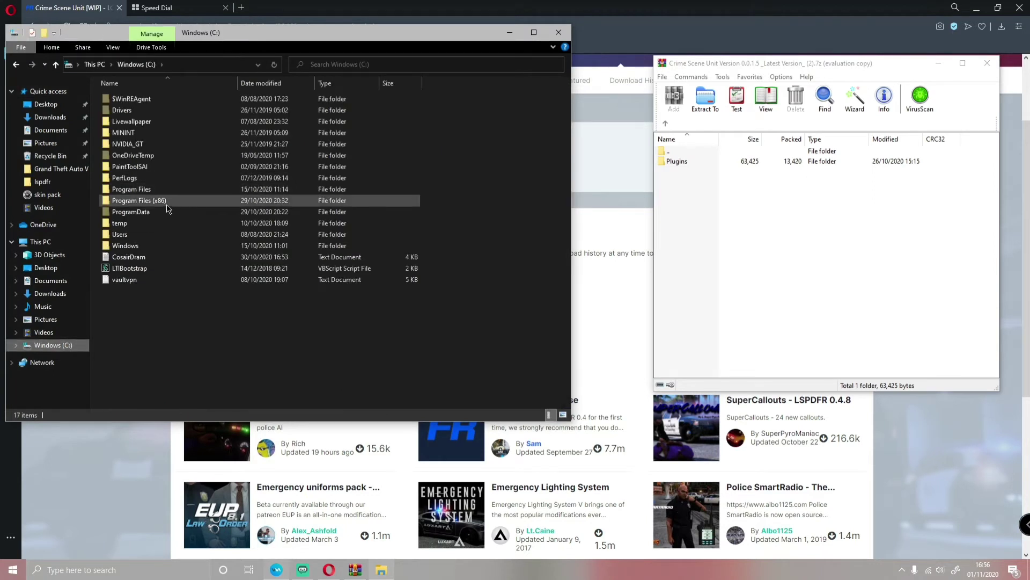
pyautogui.doubleClick(161, 201)
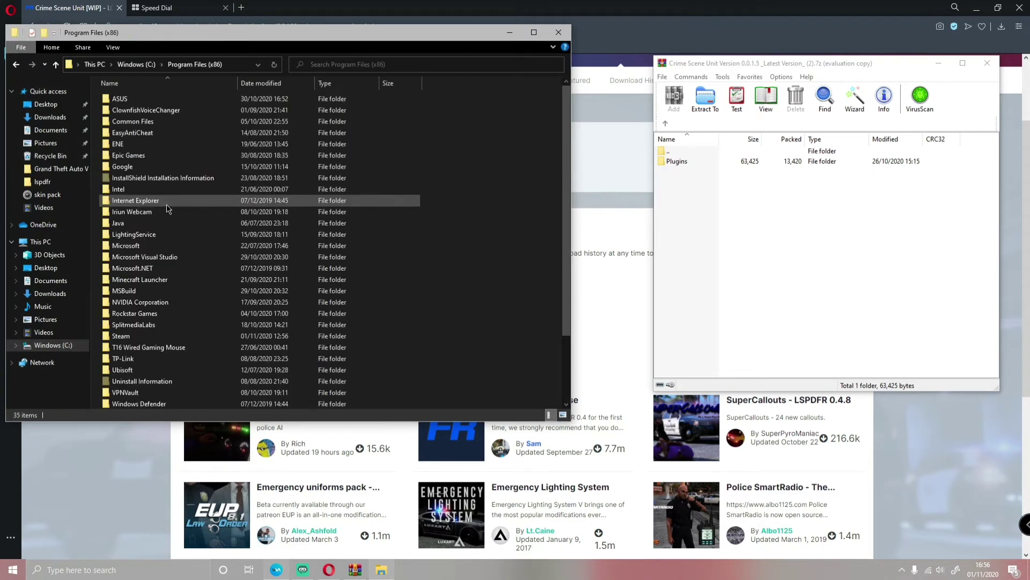
pyautogui.doubleClick(143, 337)
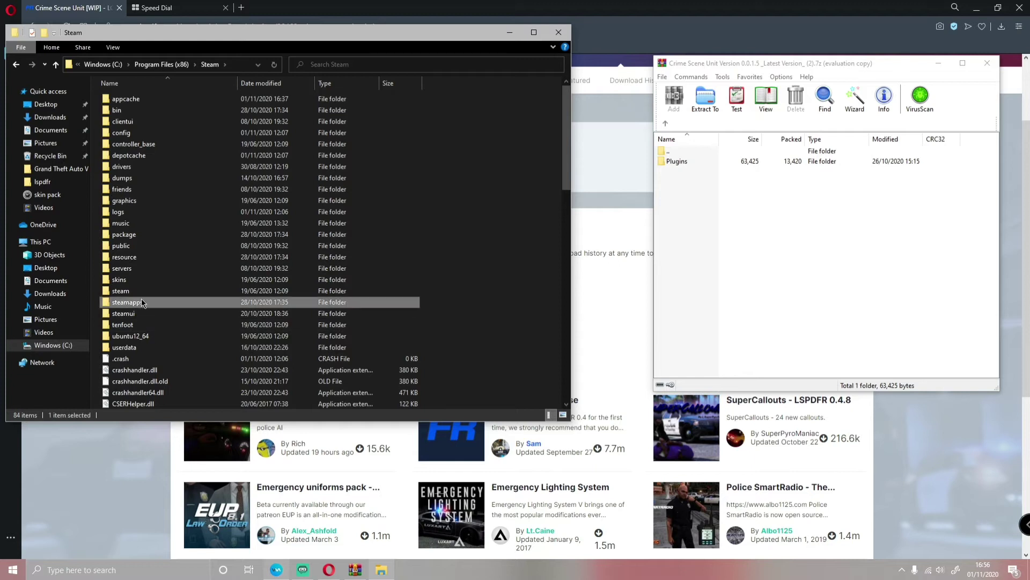
pyautogui.doubleClick(140, 302)
pyautogui.doubleClick(134, 280)
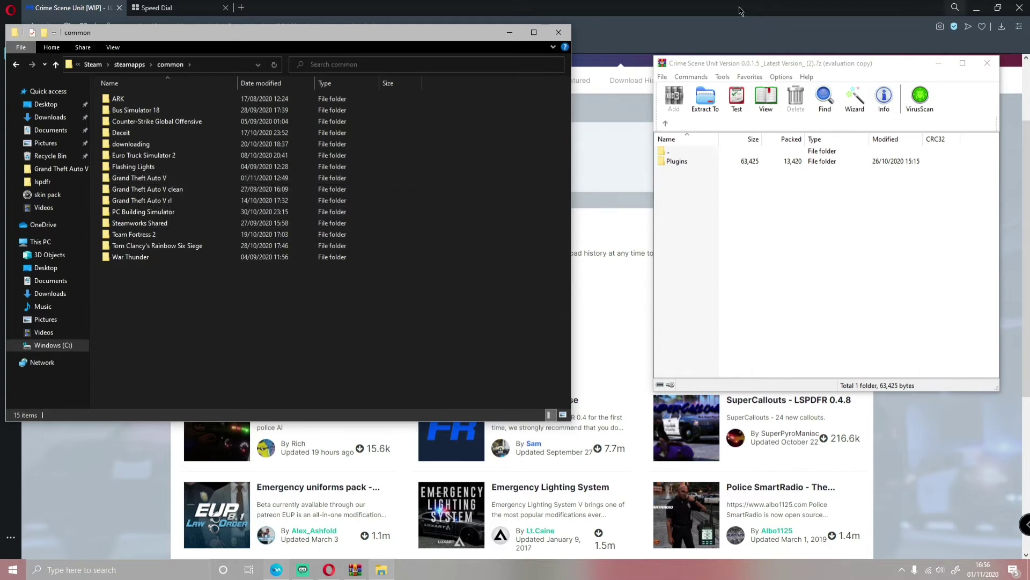
pyautogui.moveTo(339, 38); pyautogui.dragTo(360, 37)
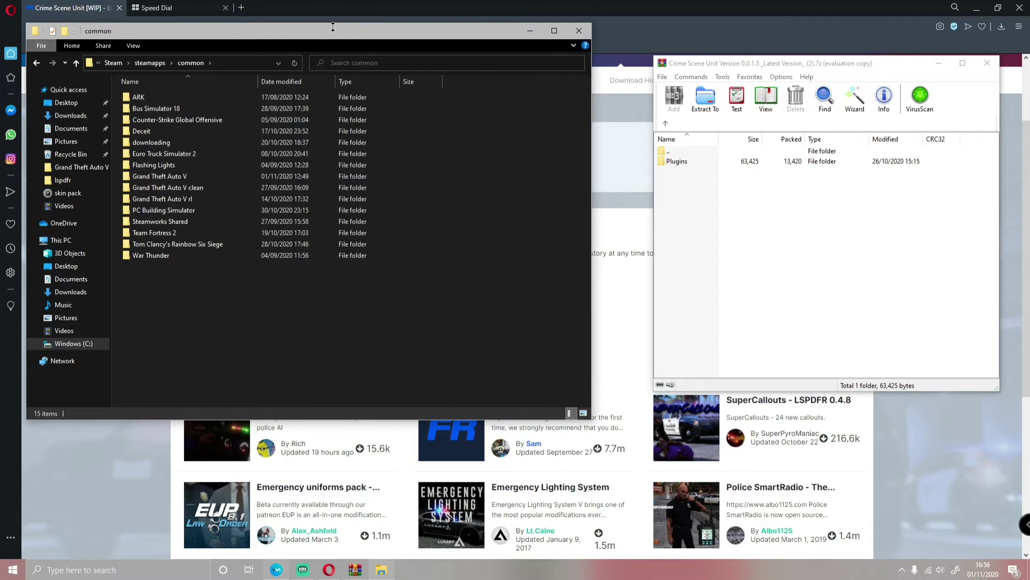
pyautogui.doubleClick(204, 176)
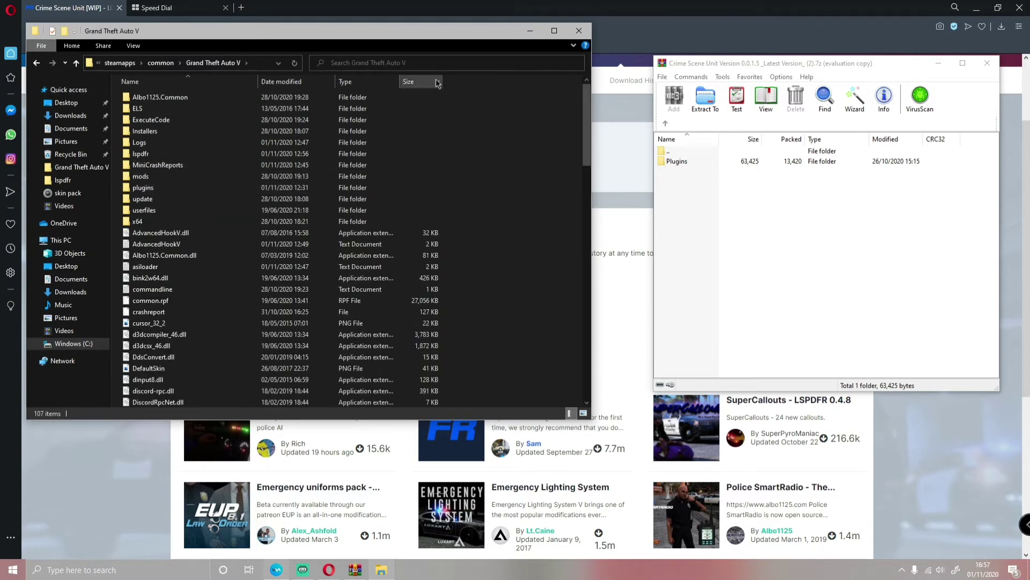
pyautogui.moveTo(456, 94); pyautogui.dragTo(613, 224)
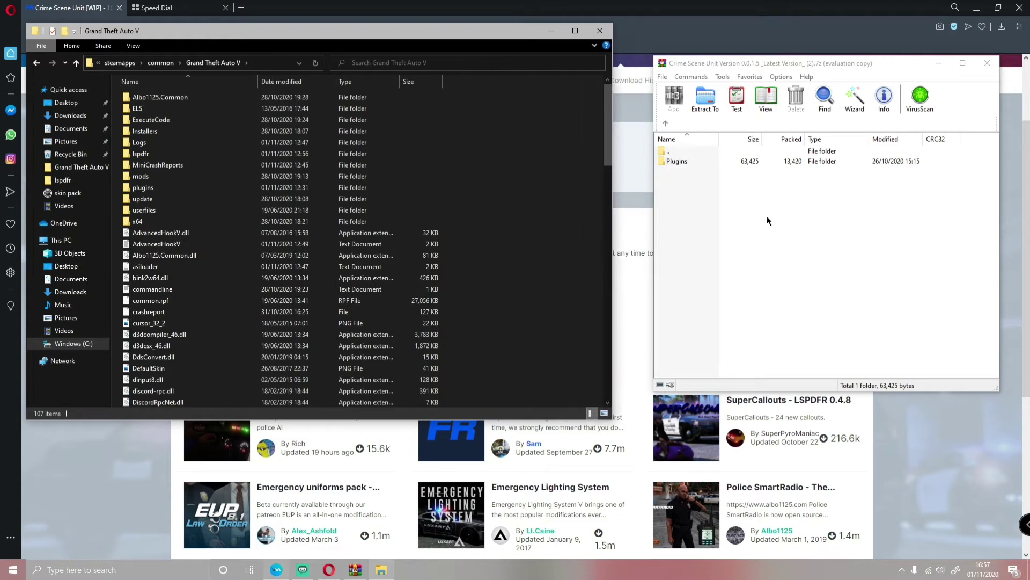
pyautogui.click(816, 169)
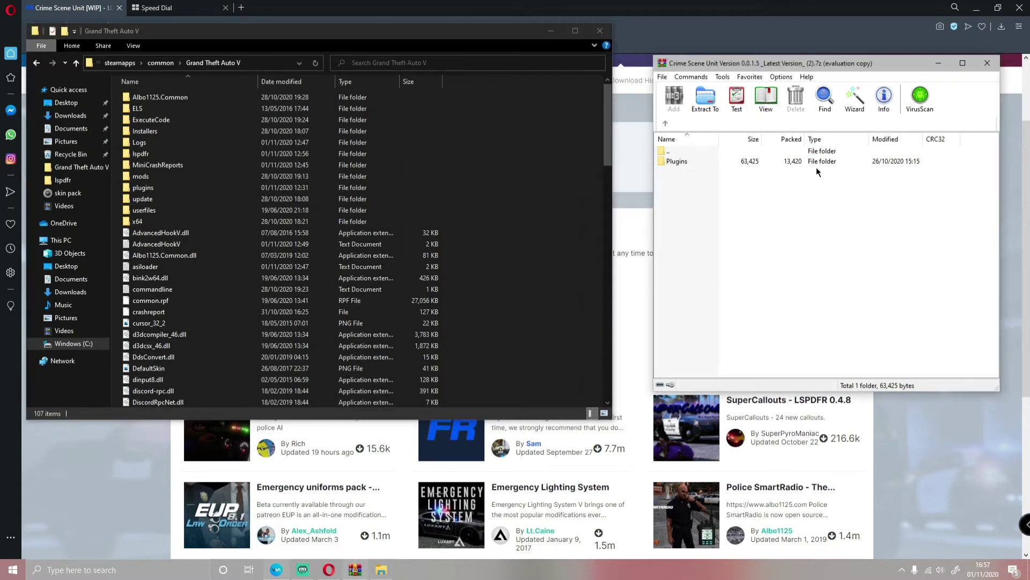
# Step: Drag the Plugins folder into Grand Theft Auto V, replacing the existing files
pyautogui.moveTo(862, 160); pyautogui.dragTo(528, 197)
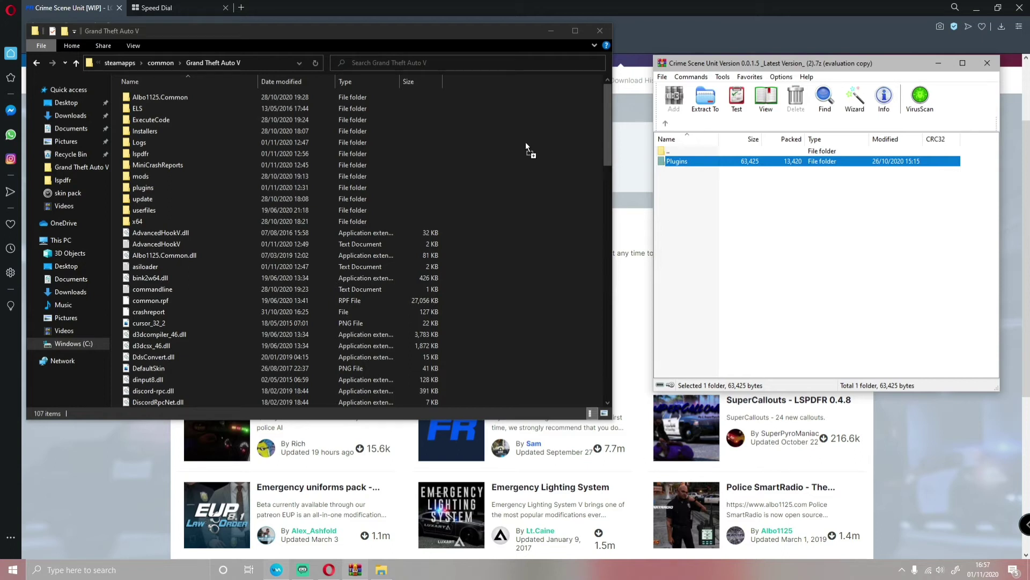
pyautogui.moveTo(526, 141); pyautogui.dragTo(526, 141)
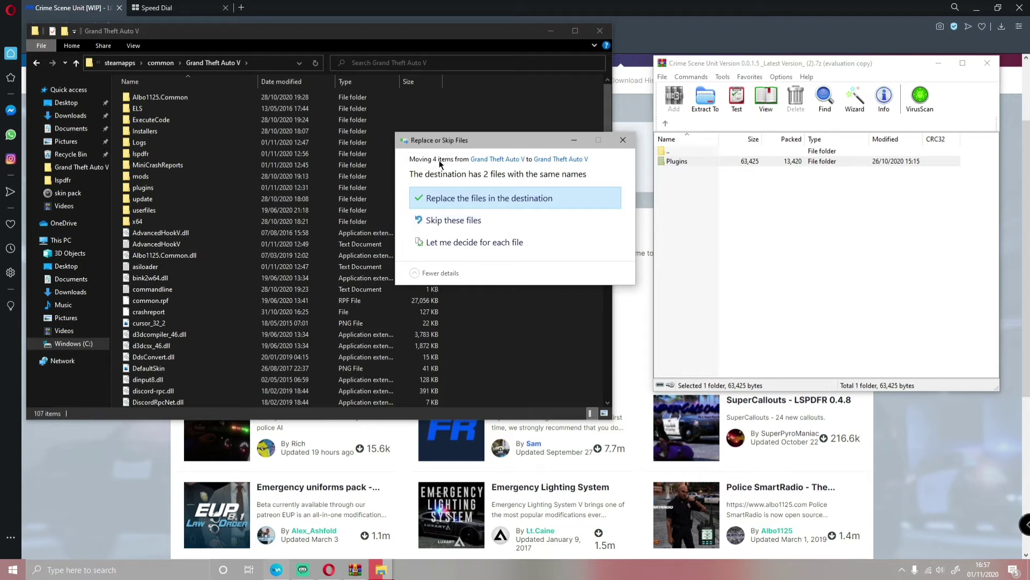
pyautogui.click(453, 198)
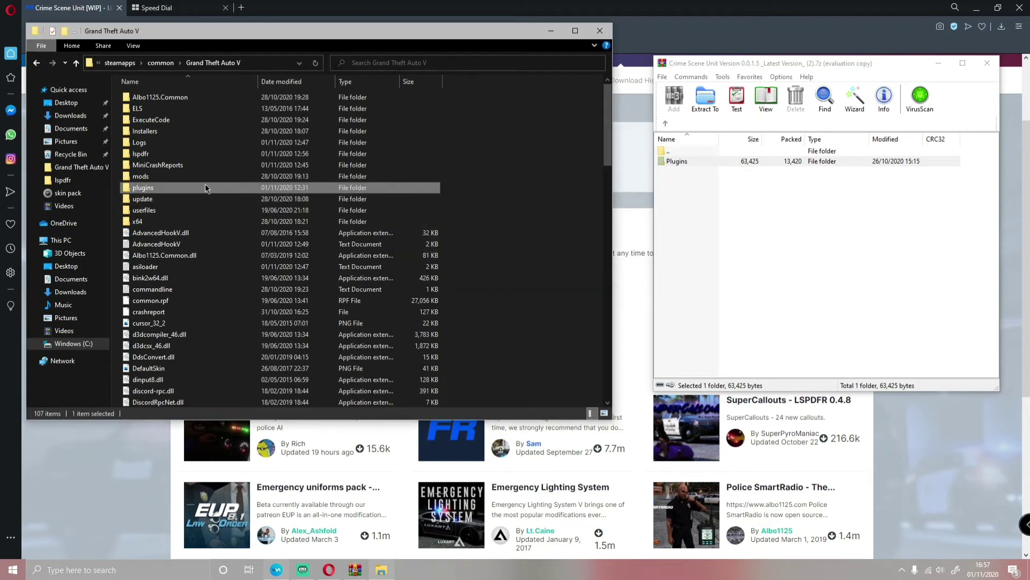
# Step: Open plugins\LSPDFR and the Crime Scene Unit config file showing Mode=Auto, OpenMenu=F5
pyautogui.doubleClick(206, 188)
pyautogui.doubleClick(204, 109)
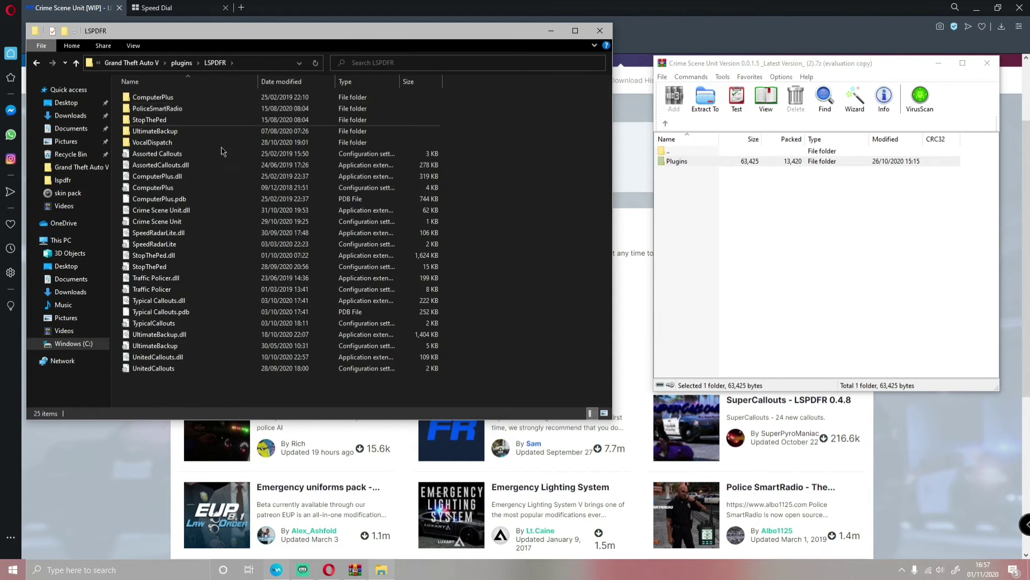
pyautogui.doubleClick(208, 221)
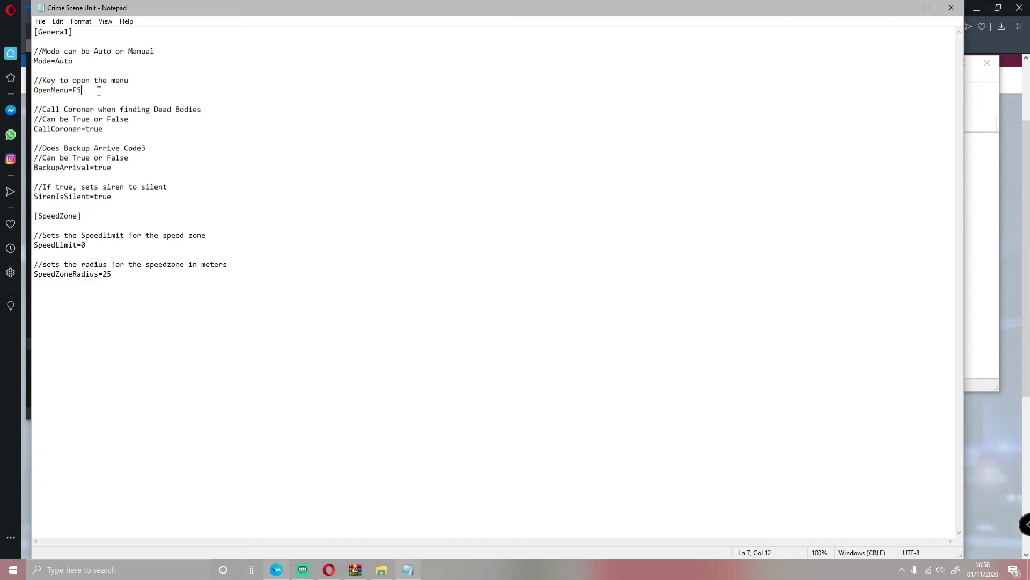
pyautogui.click(951, 7)
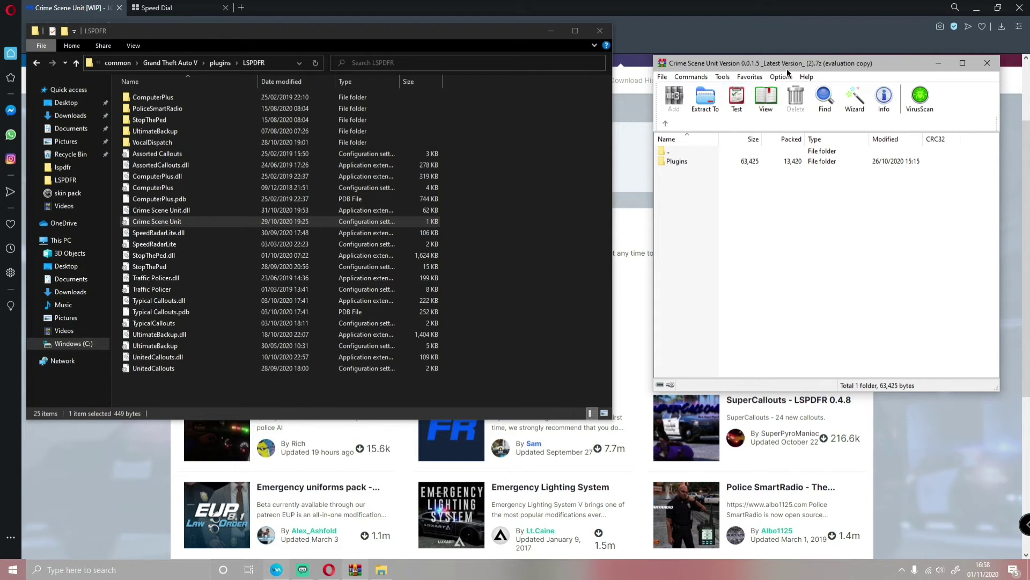
pyautogui.moveTo(788, 65); pyautogui.dragTo(744, 62)
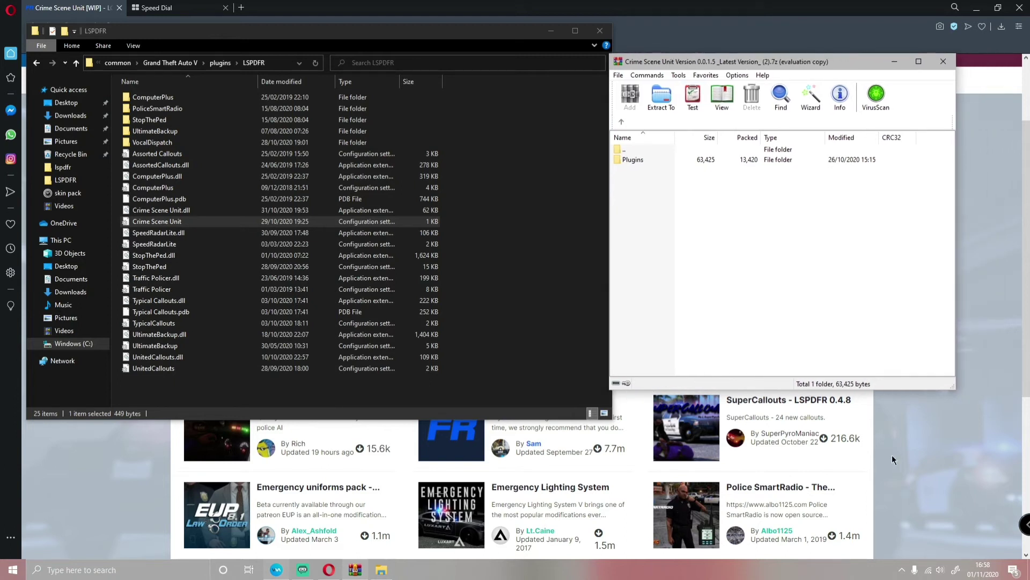